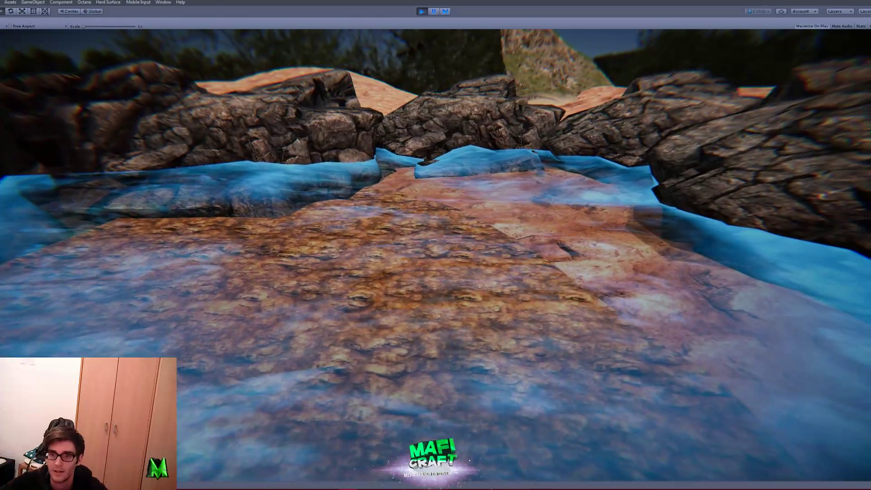
Stop play mode and select the water plane in the rocky pond.
{"action": "left_click", "coordinate": [423, 12]}
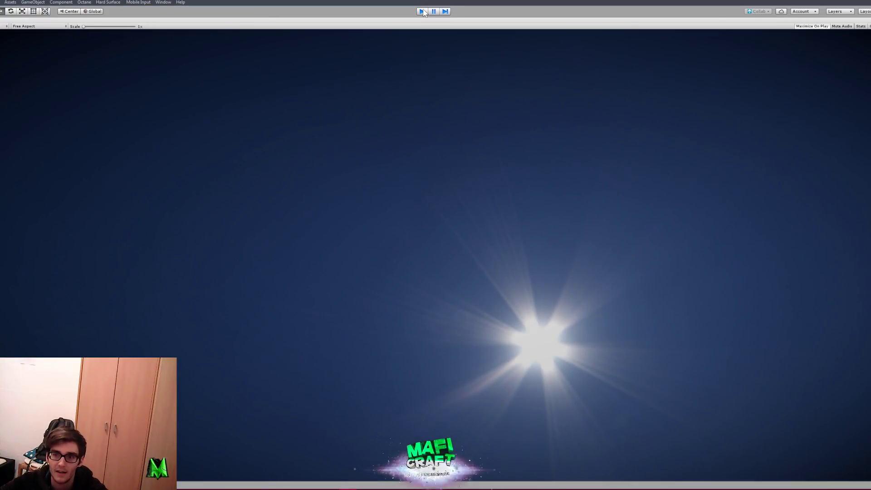
{"action": "mouse_move", "coordinate": [549, 218]}
{"action": "right_mouse_down"}
{"action": "mouse_move", "coordinate": [721, 252]}
{"action": "mouse_move", "coordinate": [584, 300]}
{"action": "right_mouse_up"}
{"action": "left_click", "coordinate": [460, 308]}
{"action": "right_click_drag", "start_coordinate": [524, 246], "coordinate": [416, 203]}
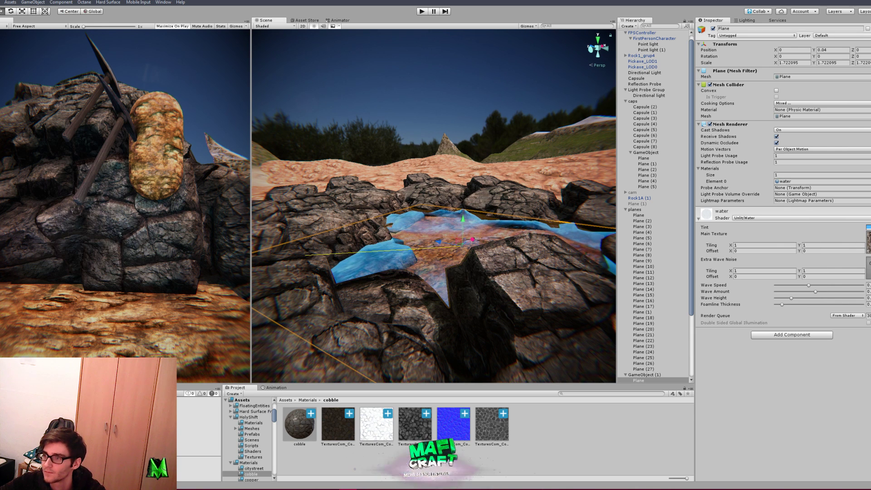
Raise the water's main texture tiling to about 8.78 by 10.75 and thicken its foamline.
{"action": "left_click_drag", "start_coordinate": [730, 245], "coordinate": [795, 247]}
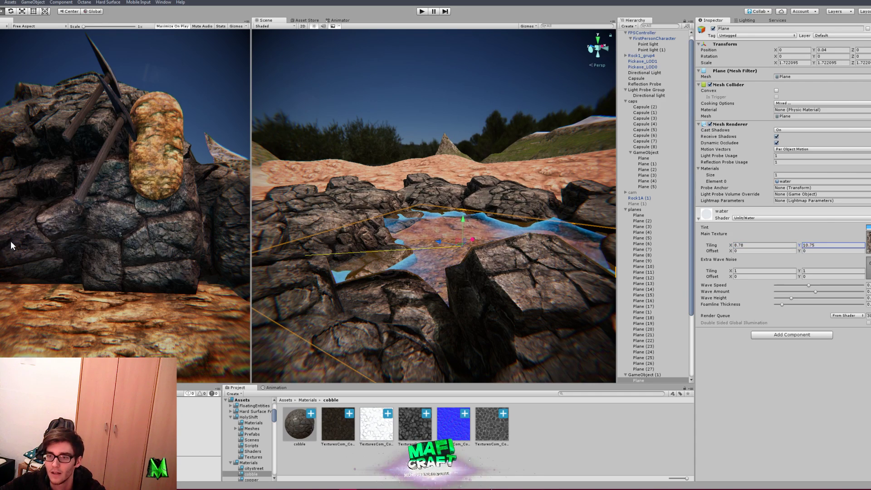
{"action": "scroll", "coordinate": [399, 253], "scroll_direction": "up", "scroll_amount": 5}
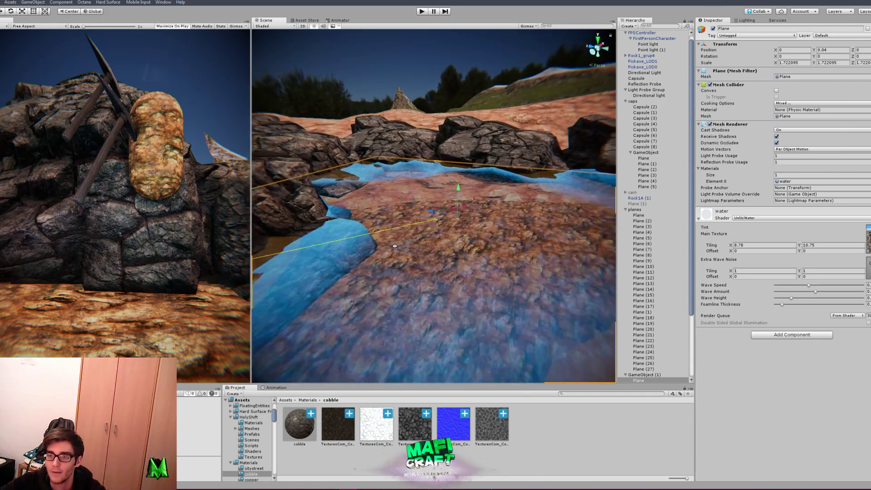
{"action": "scroll", "coordinate": [391, 279], "scroll_direction": "up", "scroll_amount": 3}
{"action": "scroll", "coordinate": [472, 246], "scroll_direction": "up", "scroll_amount": 3}
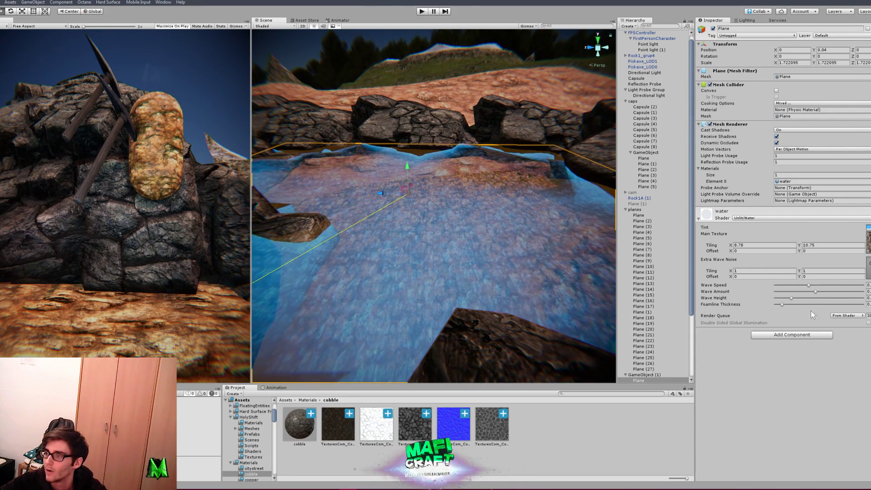
{"action": "mouse_move", "coordinate": [782, 304]}
{"action": "left_mouse_down"}
{"action": "mouse_move", "coordinate": [792, 304]}
{"action": "mouse_move", "coordinate": [773, 291]}
{"action": "mouse_move", "coordinate": [782, 292]}
{"action": "left_mouse_up"}
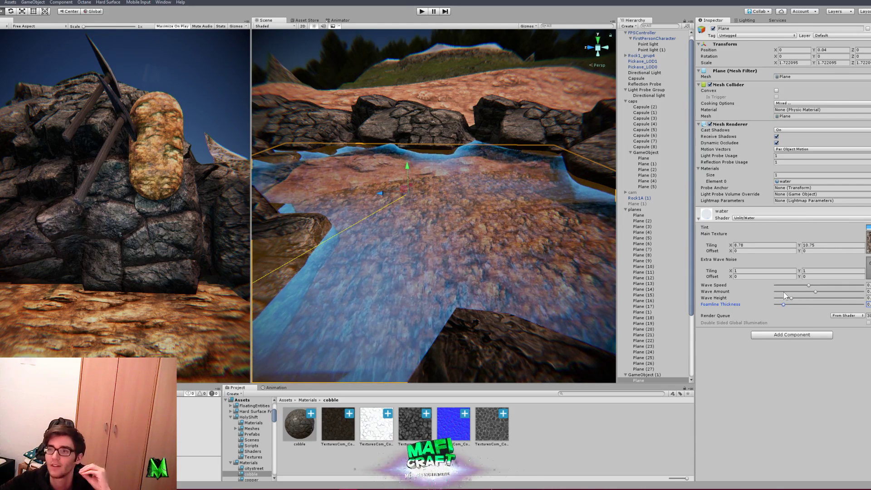
Thicken the foamline further and frame the view low over the water plane.
{"action": "mouse_move", "coordinate": [783, 292]}
{"action": "left_mouse_down"}
{"action": "mouse_move", "coordinate": [794, 294]}
{"action": "mouse_move", "coordinate": [777, 296]}
{"action": "left_mouse_up"}
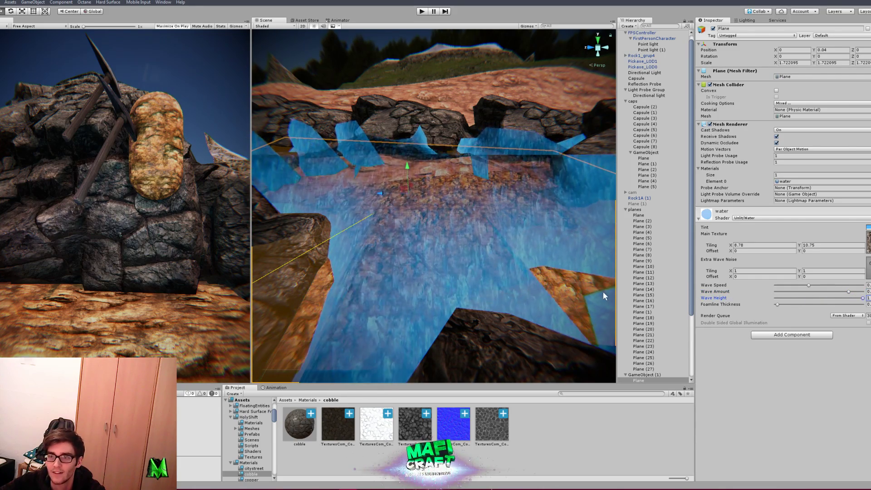
{"action": "mouse_move", "coordinate": [603, 291]}
{"action": "right_mouse_down"}
{"action": "mouse_move", "coordinate": [569, 269]}
{"action": "mouse_move", "coordinate": [418, 264]}
{"action": "right_mouse_up"}
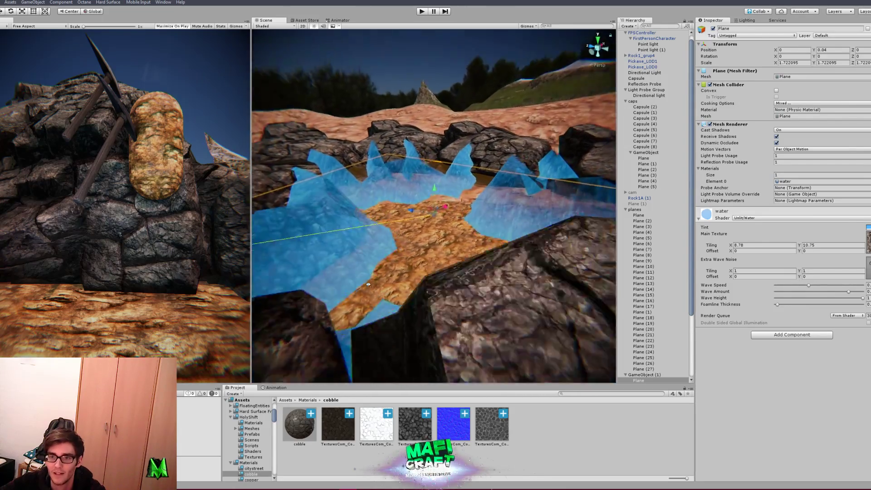
{"action": "right_click_drag", "start_coordinate": [418, 264], "coordinate": [243, 350]}
{"action": "key", "text": "f"}
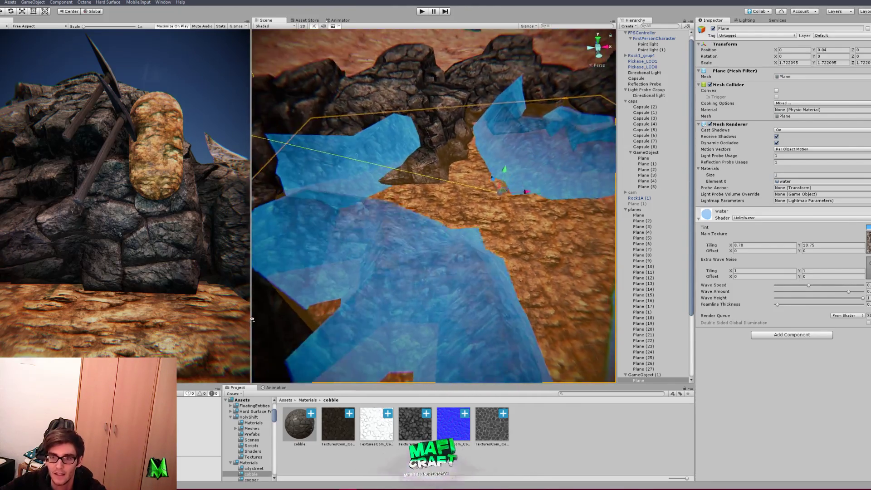
{"action": "right_click_drag", "start_coordinate": [504, 245], "coordinate": [538, 247]}
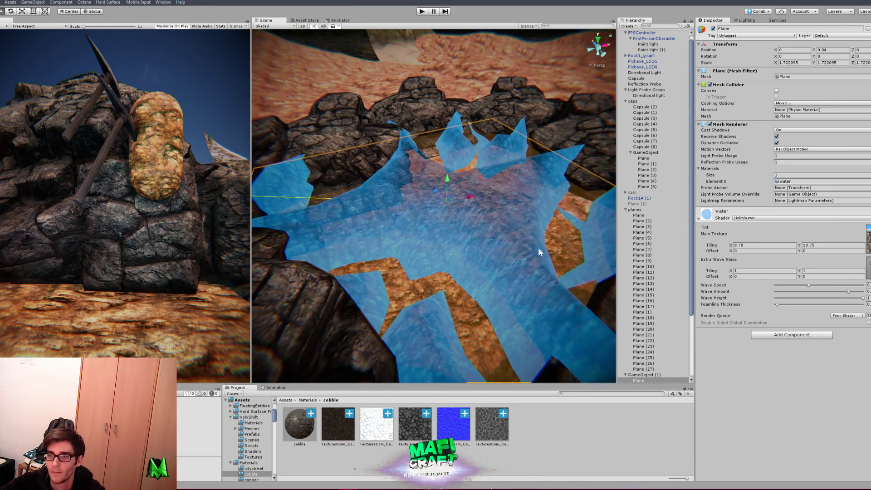
Lower the wave height to flatten the pond, then locate the water asset.
{"action": "left_click_drag", "start_coordinate": [862, 297], "coordinate": [791, 298]}
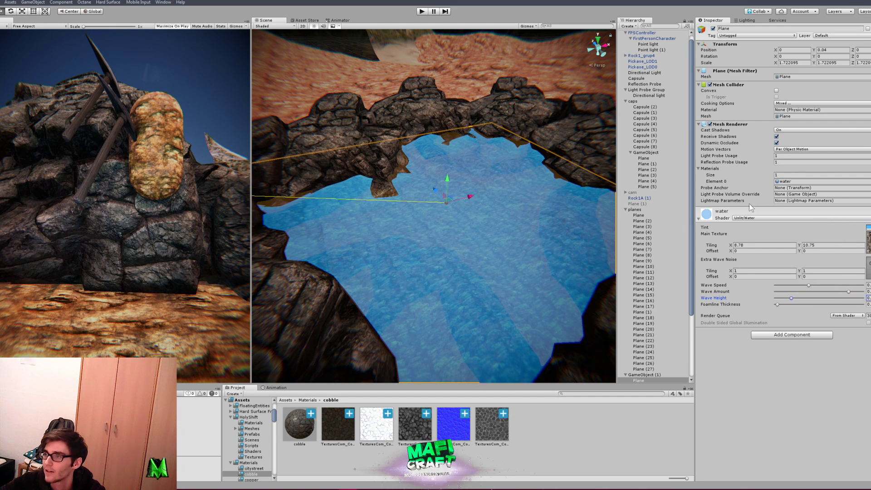
{"action": "left_click", "coordinate": [798, 181]}
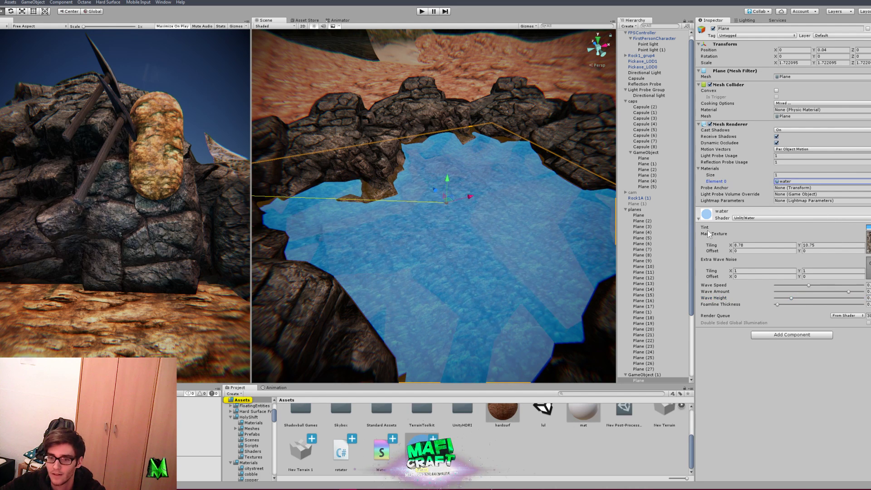
Inspect the Unlit/Water shader's properties, then select Capsule (1) on the sand.
{"action": "left_click", "coordinate": [383, 450]}
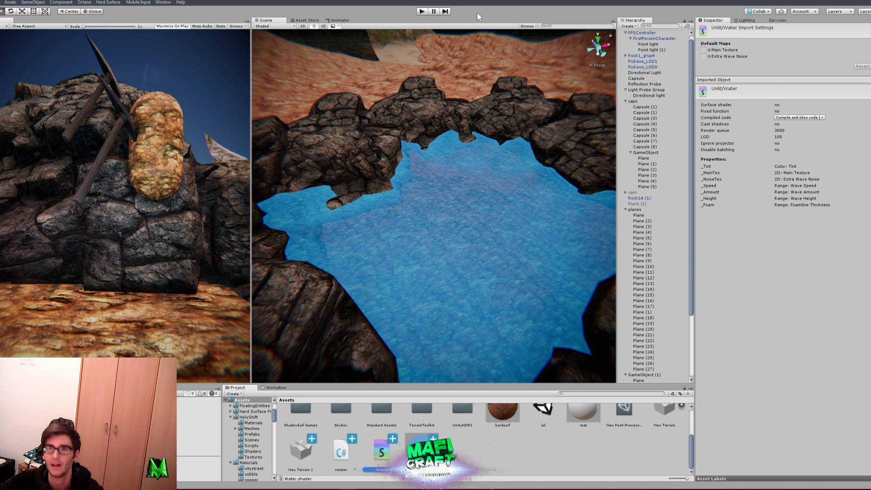
{"action": "scroll", "coordinate": [505, 215], "scroll_direction": "up", "scroll_amount": 2}
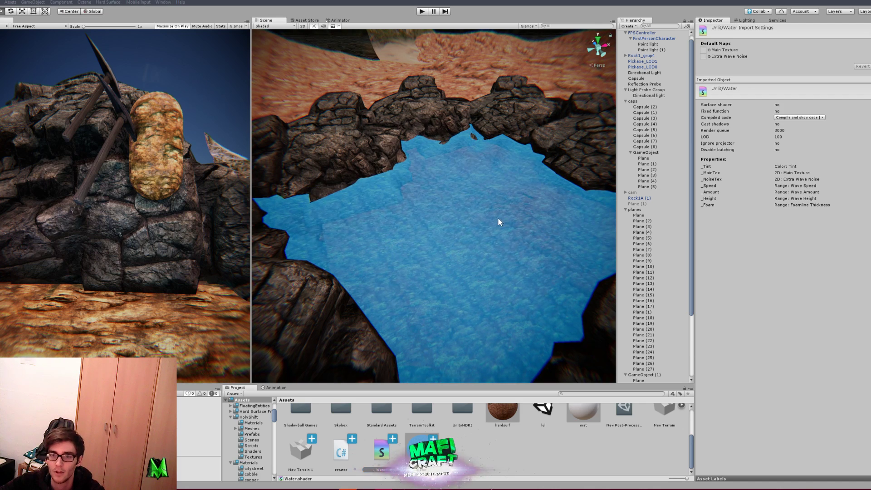
{"action": "scroll", "coordinate": [496, 221], "scroll_direction": "up", "scroll_amount": 2}
{"action": "right_click_drag", "start_coordinate": [496, 221], "coordinate": [407, 171]}
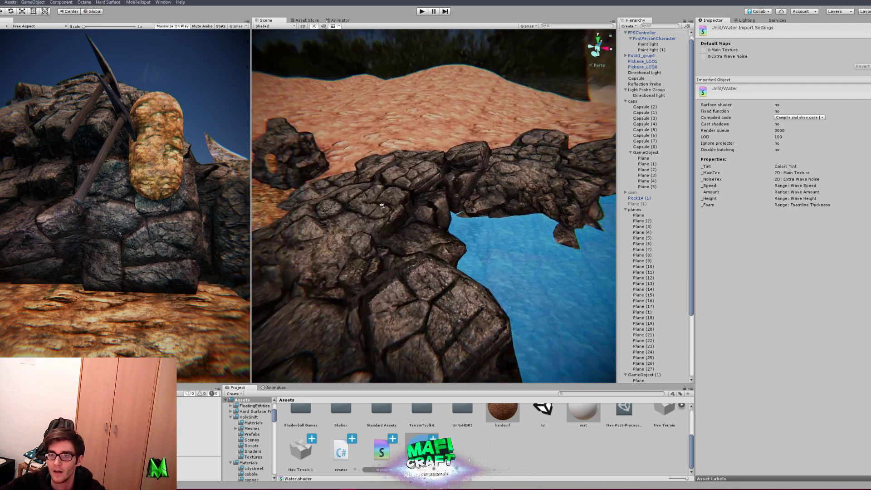
{"action": "left_click", "coordinate": [407, 171]}
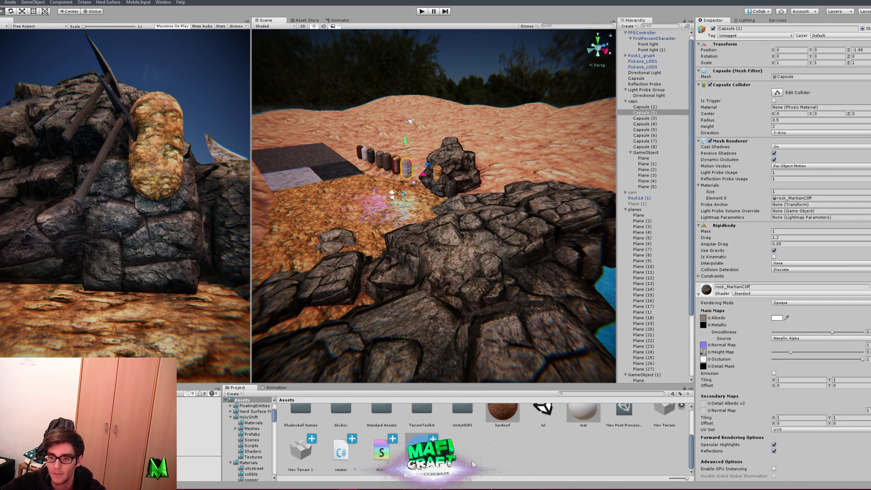
Glance at the hardsurf material, then browse into Assets > Materials > cobble.
{"action": "scroll", "coordinate": [526, 439], "scroll_direction": "up", "scroll_amount": 2}
{"action": "left_click", "coordinate": [507, 468]}
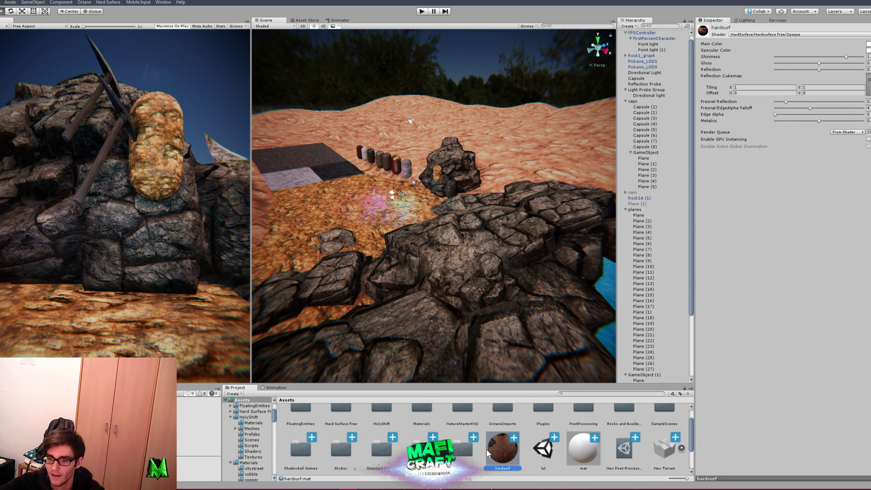
{"action": "scroll", "coordinate": [531, 436], "scroll_direction": "up", "scroll_amount": 1}
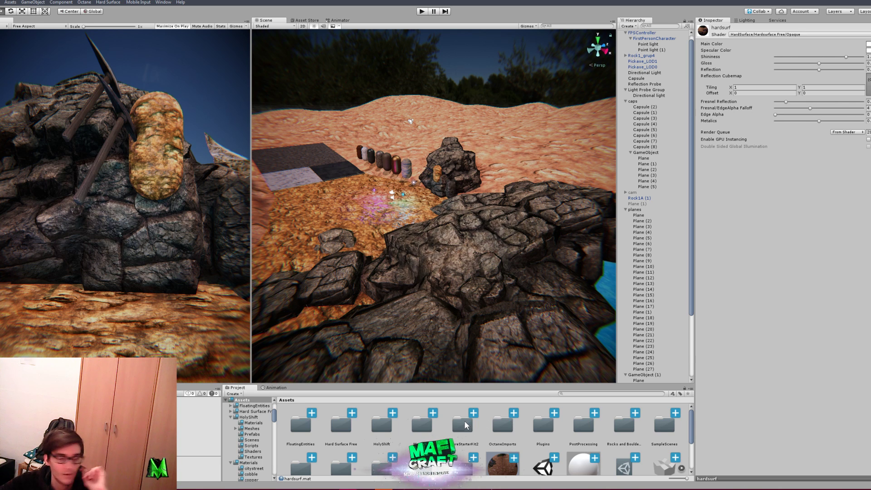
{"action": "double_click", "coordinate": [424, 426]}
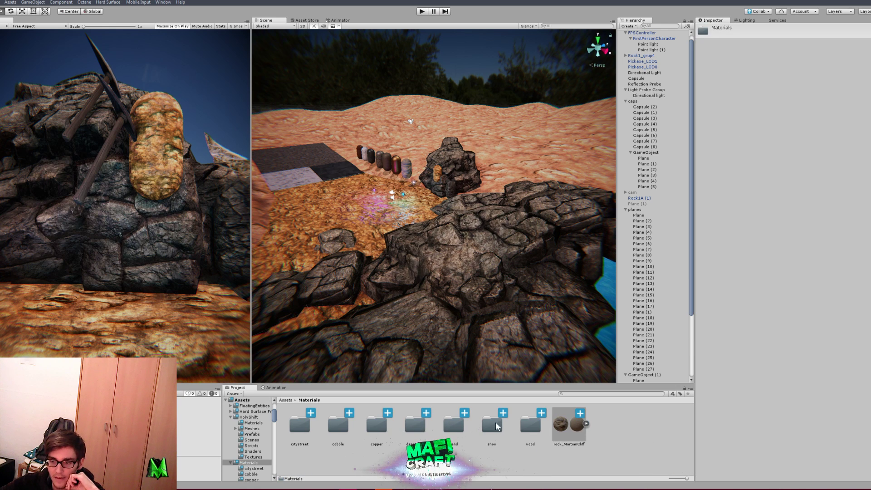
{"action": "double_click", "coordinate": [339, 425]}
Select the cobble material and fly to the cobblestone-textured middle capsule.
{"action": "left_click", "coordinate": [300, 425]}
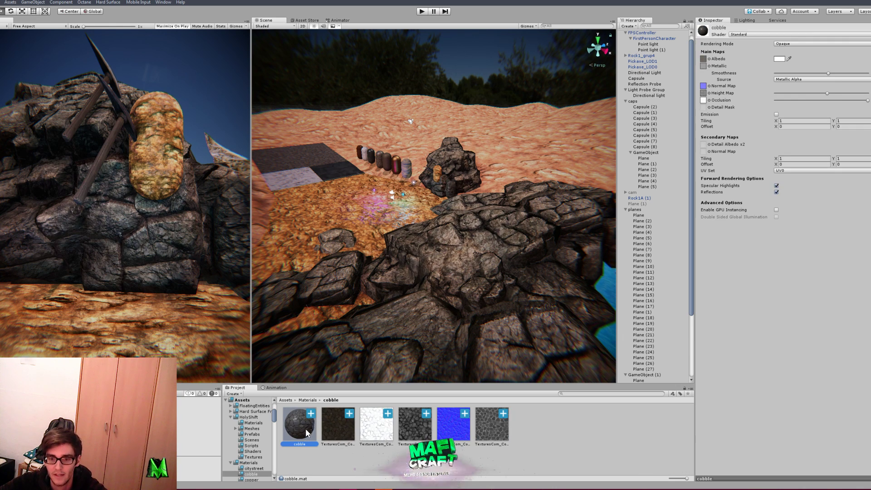
{"action": "mouse_move", "coordinate": [453, 204]}
{"action": "right_mouse_down"}
{"action": "mouse_move", "coordinate": [502, 197]}
{"action": "mouse_move", "coordinate": [445, 236]}
{"action": "mouse_move", "coordinate": [473, 222]}
{"action": "right_mouse_up"}
{"action": "key", "text": "w"}
{"action": "left_click", "coordinate": [473, 222]}
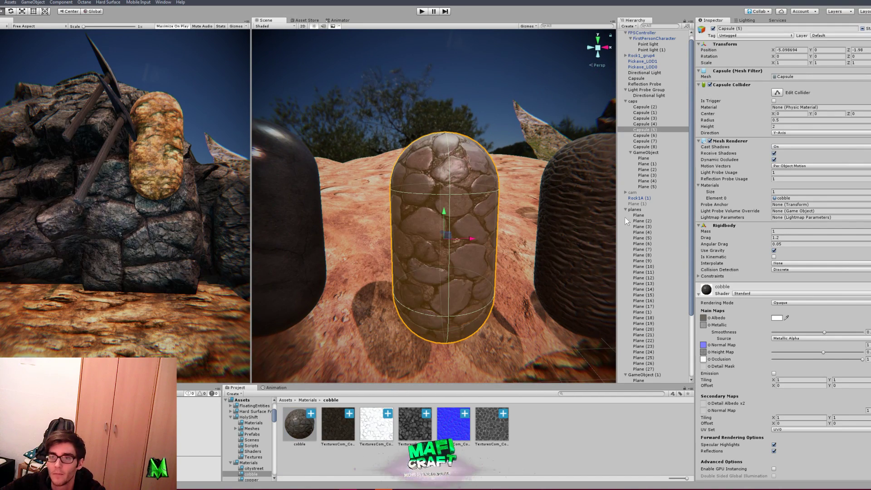
Raise the cobble material's Smoothness and Height Map for glossier, bumpier cobblestones.
{"action": "scroll", "coordinate": [765, 336], "scroll_direction": "down", "scroll_amount": 2}
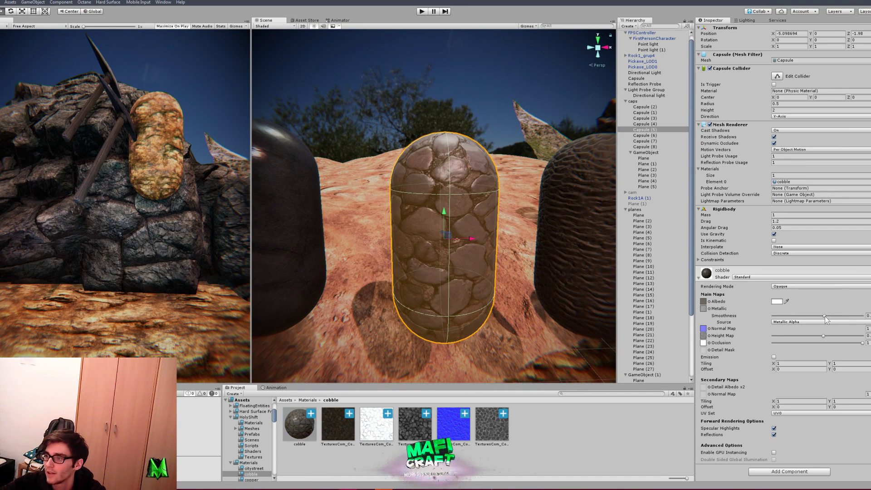
{"action": "left_click", "coordinate": [500, 341]}
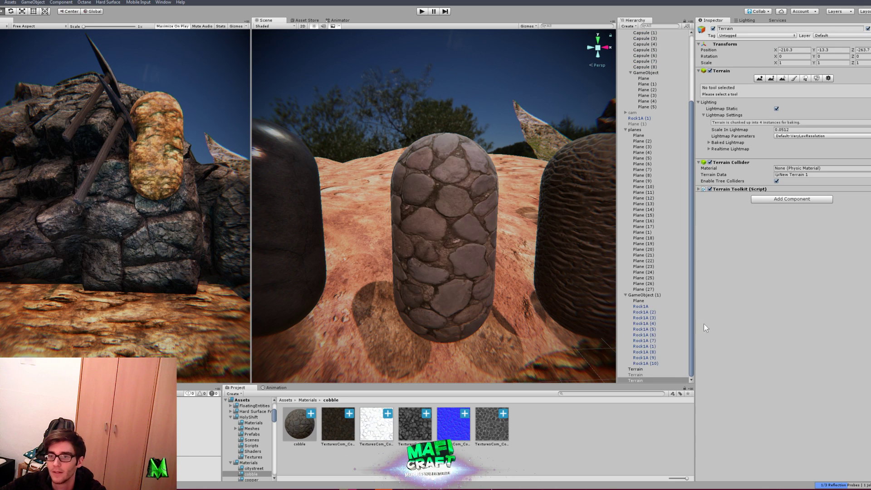
{"action": "left_click", "coordinate": [299, 424]}
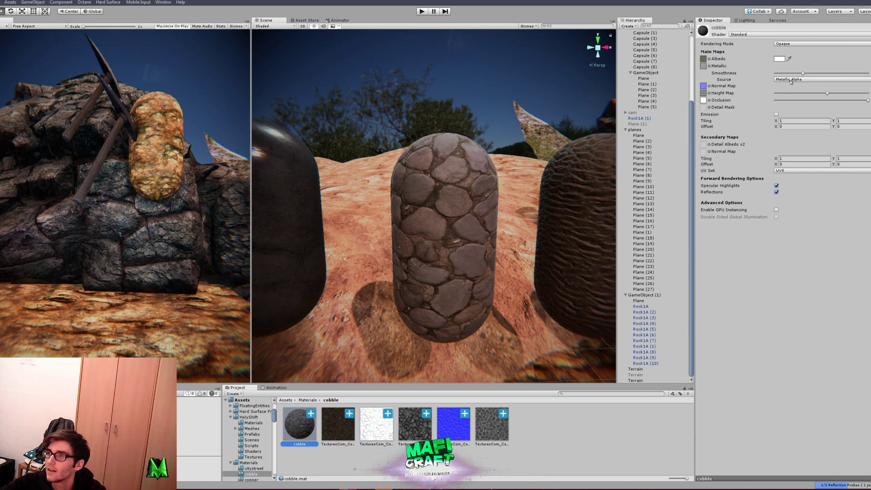
{"action": "mouse_move", "coordinate": [802, 73]}
{"action": "left_mouse_down"}
{"action": "mouse_move", "coordinate": [739, 84]}
{"action": "mouse_move", "coordinate": [837, 87]}
{"action": "mouse_move", "coordinate": [778, 97]}
{"action": "mouse_move", "coordinate": [870, 101]}
{"action": "left_mouse_up"}
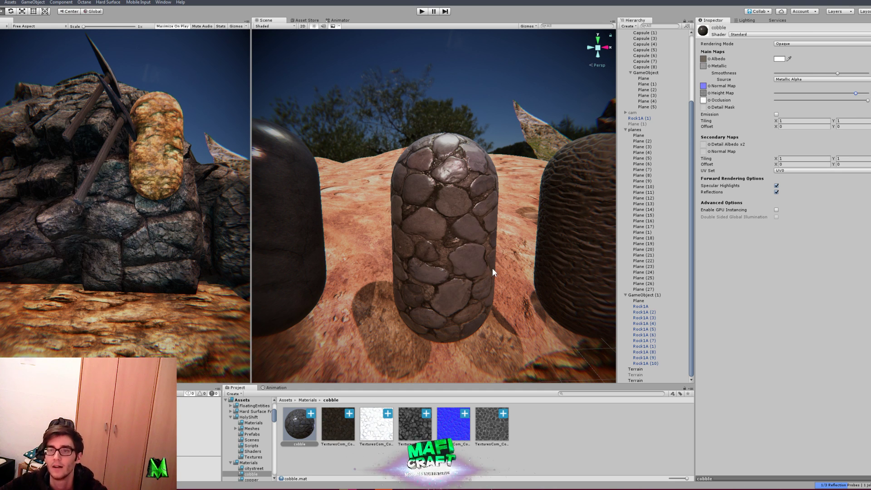
{"action": "right_click_drag", "start_coordinate": [492, 268], "coordinate": [508, 287]}
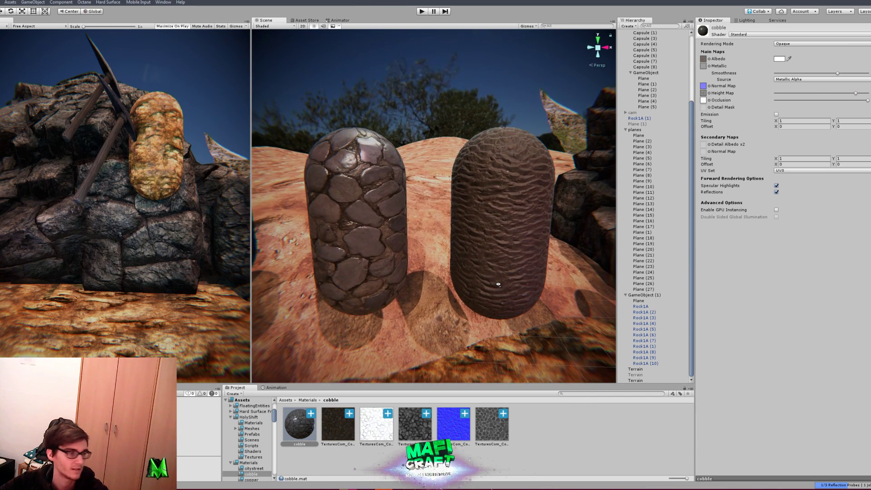
{"action": "mouse_move", "coordinate": [508, 287]}
{"action": "right_mouse_down"}
{"action": "mouse_move", "coordinate": [366, 289]}
{"action": "mouse_move", "coordinate": [630, 271]}
{"action": "mouse_move", "coordinate": [418, 258]}
{"action": "mouse_move", "coordinate": [454, 272]}
{"action": "right_mouse_up"}
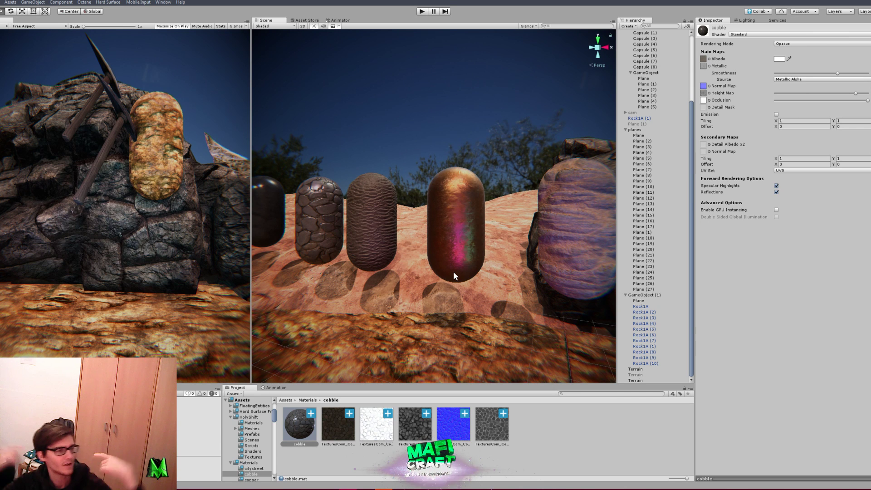
{"action": "mouse_move", "coordinate": [453, 276]}
{"action": "right_mouse_down"}
{"action": "mouse_move", "coordinate": [447, 268]}
{"action": "mouse_move", "coordinate": [468, 265]}
{"action": "right_mouse_up"}
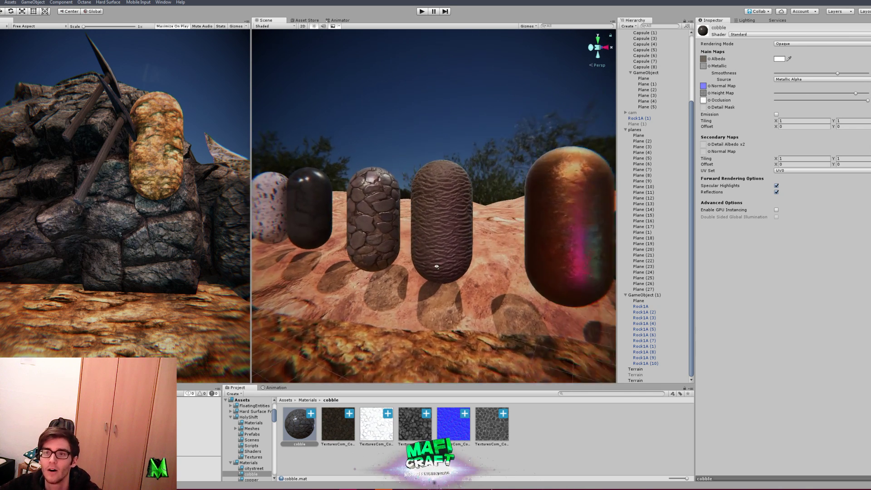